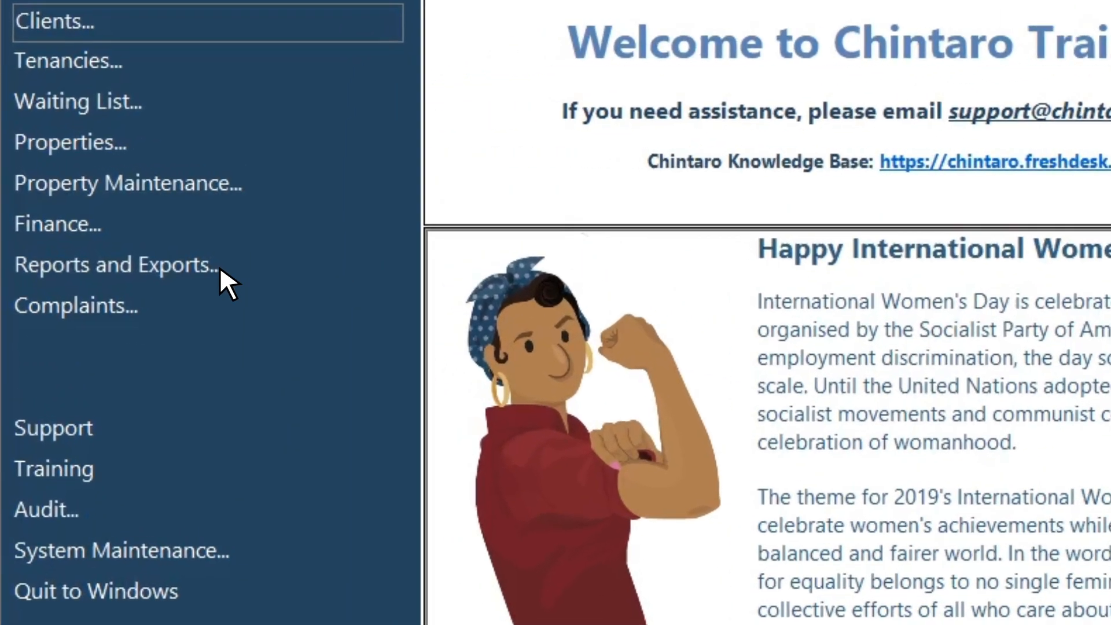
# - Open the reports menu and preview the All Clients Currently Housed report from the Client category
pyautogui.click(121, 192)
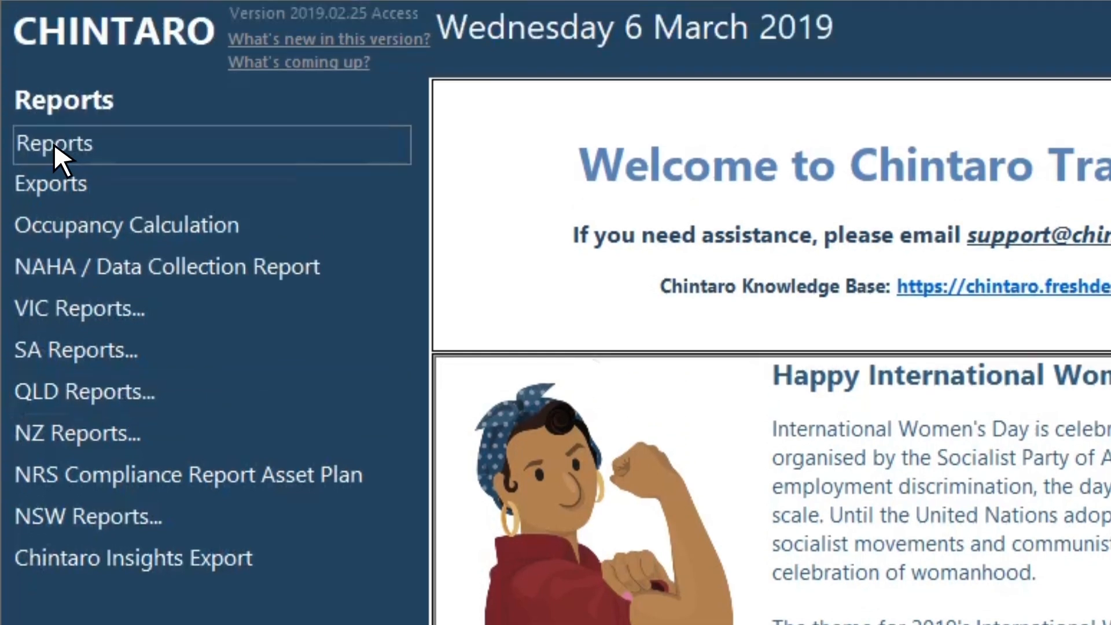
pyautogui.click(53, 21)
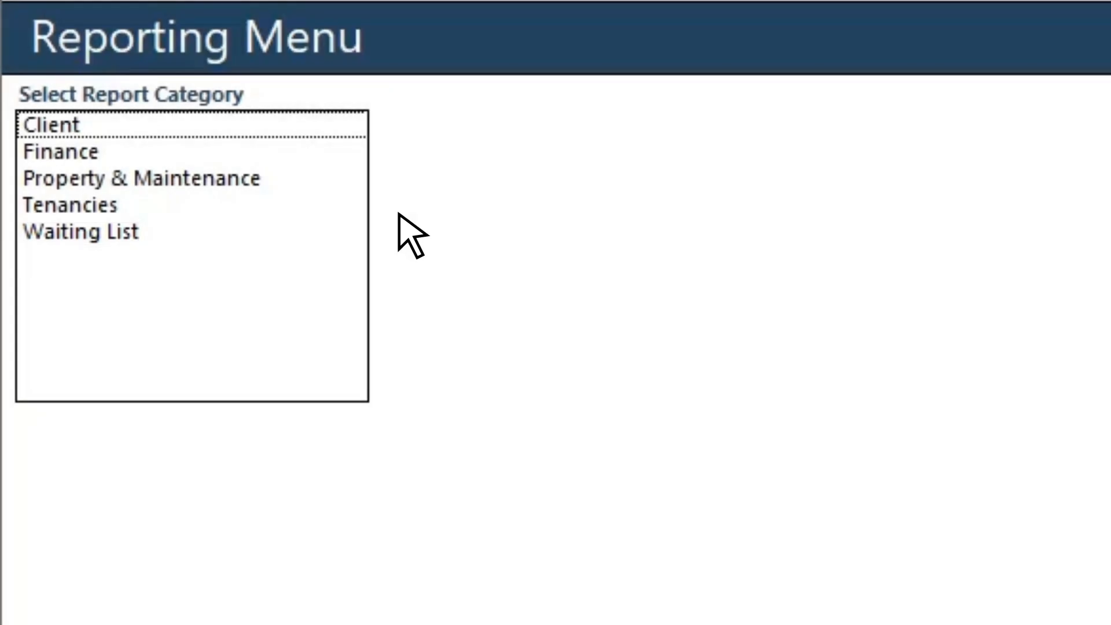
pyautogui.click(280, 124)
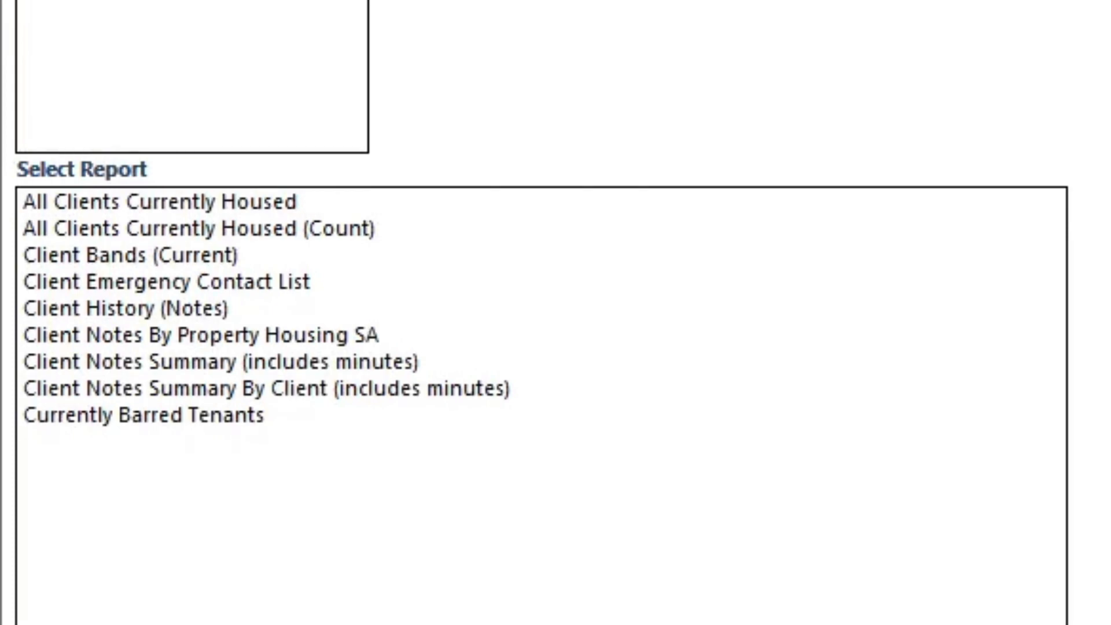
pyautogui.click(307, 207)
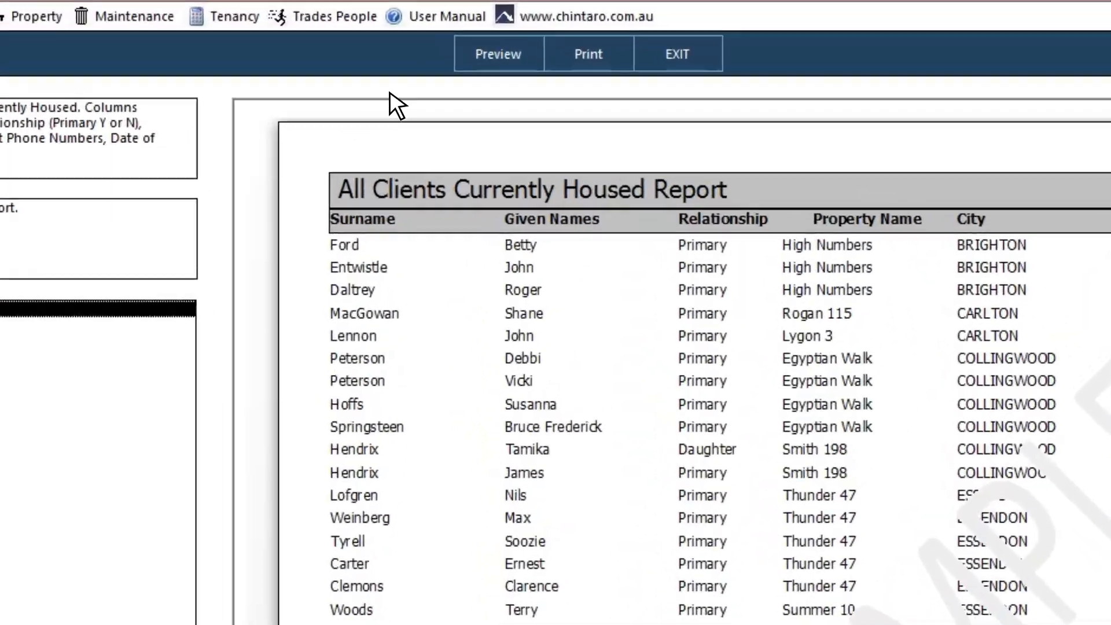
pyautogui.click(473, 46)
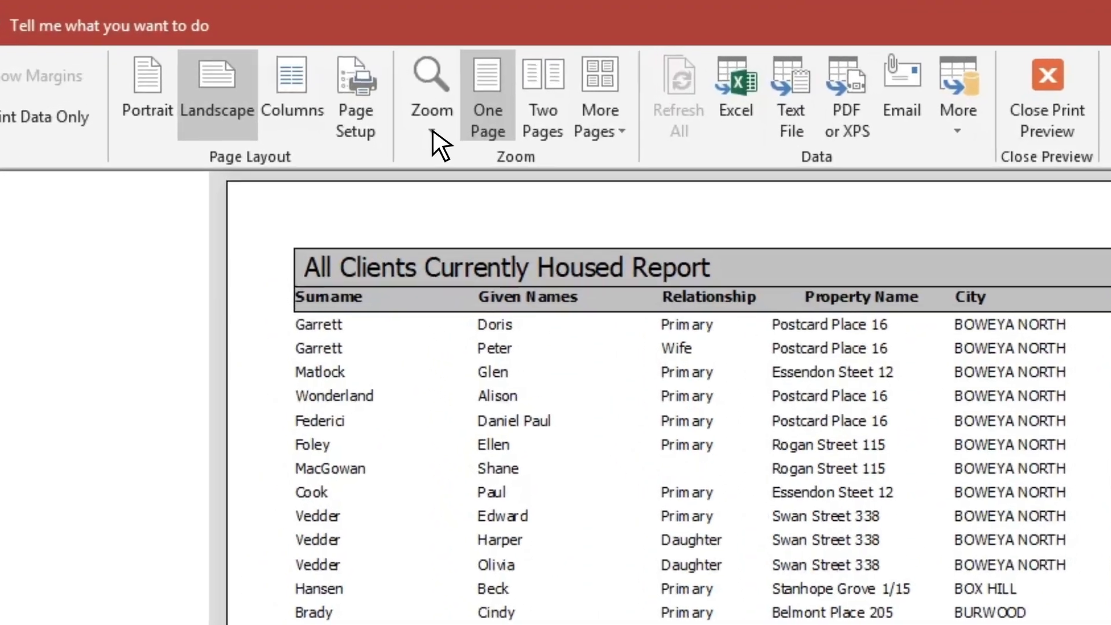
# - Check the zoom options of the report preview, display it two pages at a time, and close the preview
pyautogui.click(299, 80)
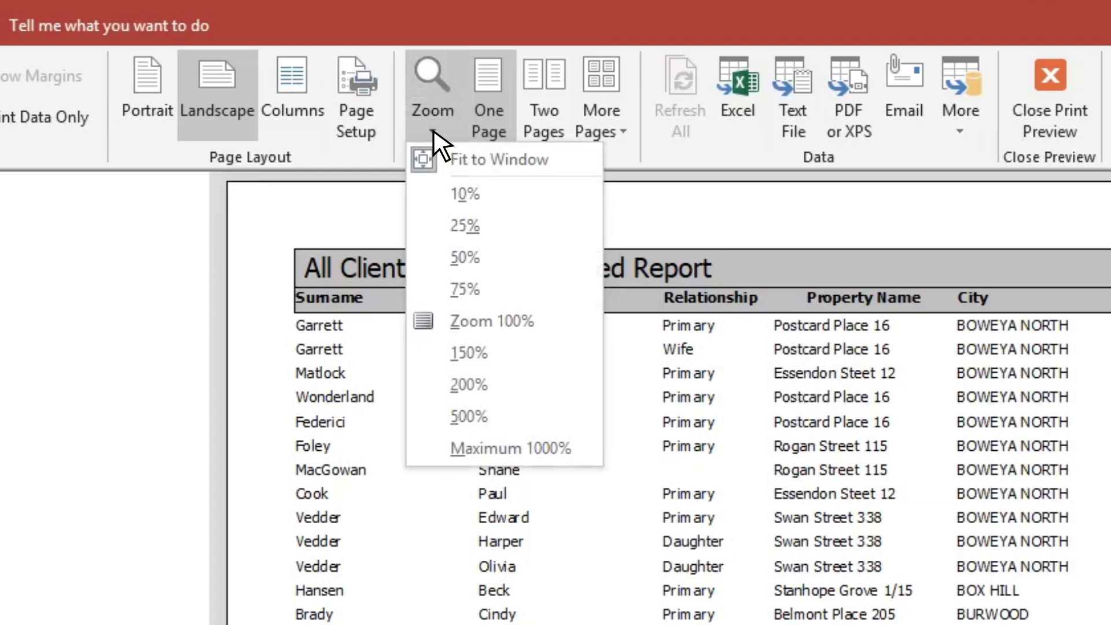
pyautogui.click(425, 159)
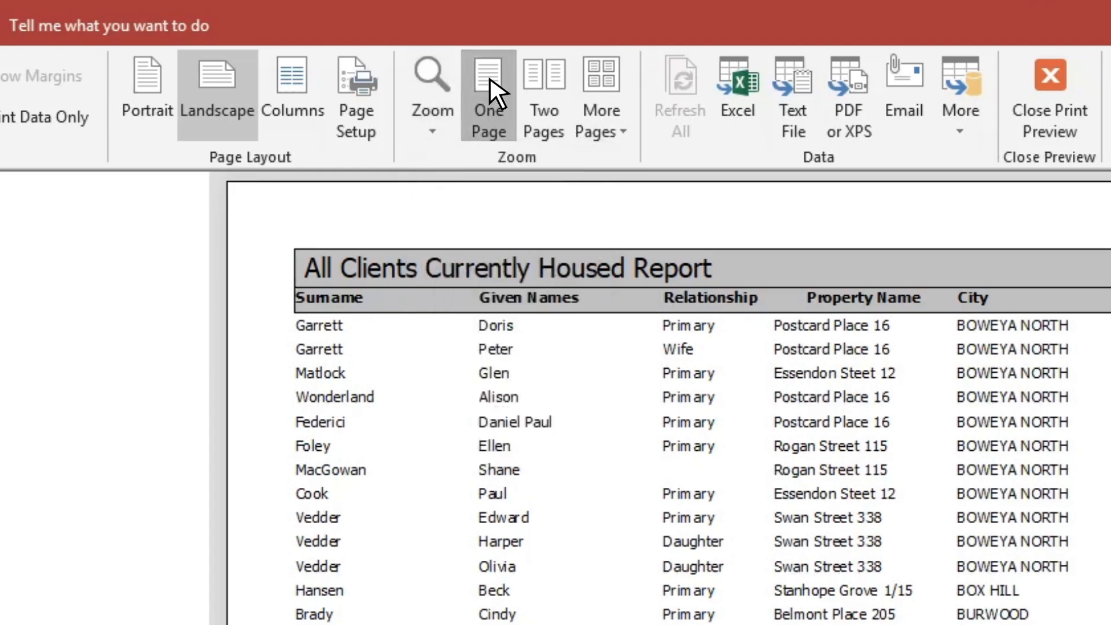
pyautogui.click(539, 75)
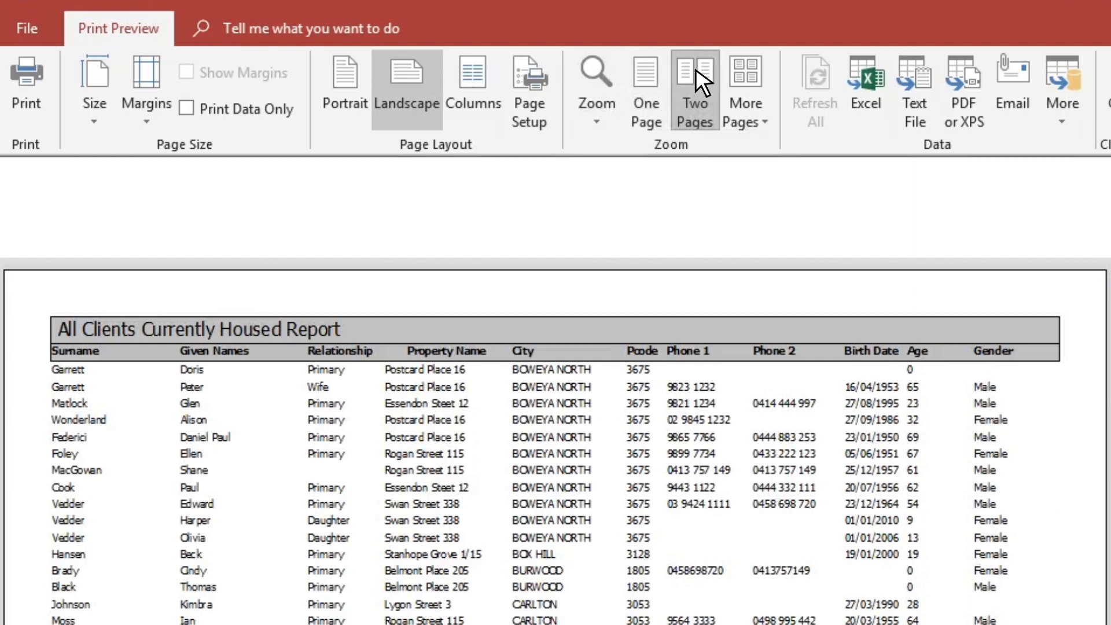
pyautogui.click(967, 81)
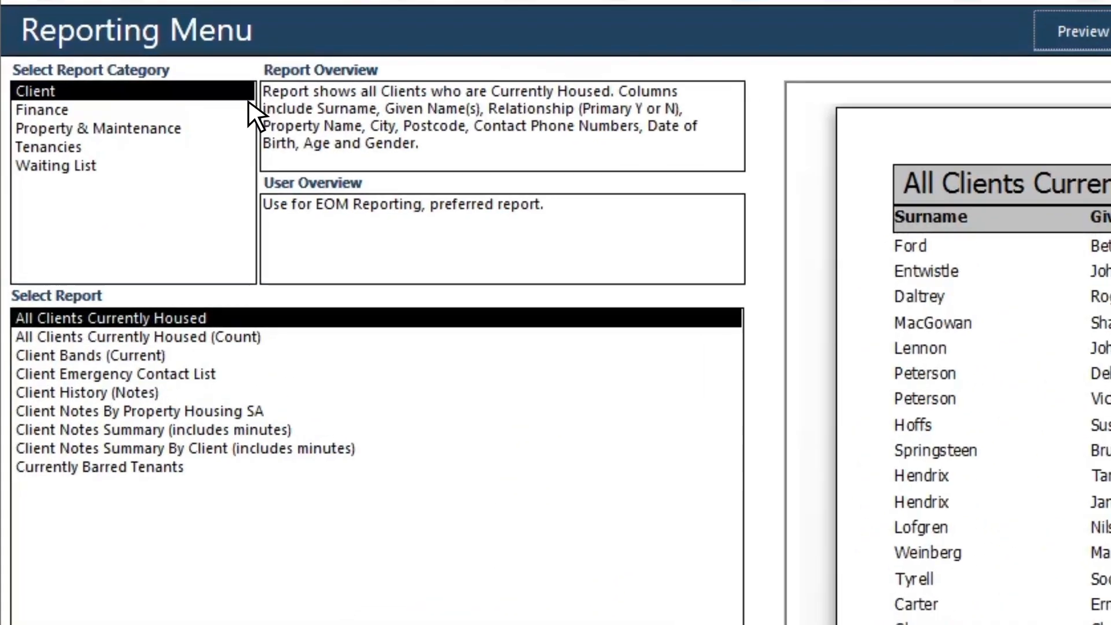
# - Preview the Finance report Transaction Summary (Crosstab) for transactions from 01/12/2018 to 31/12/2018, and close the preview
pyautogui.click(32, 81)
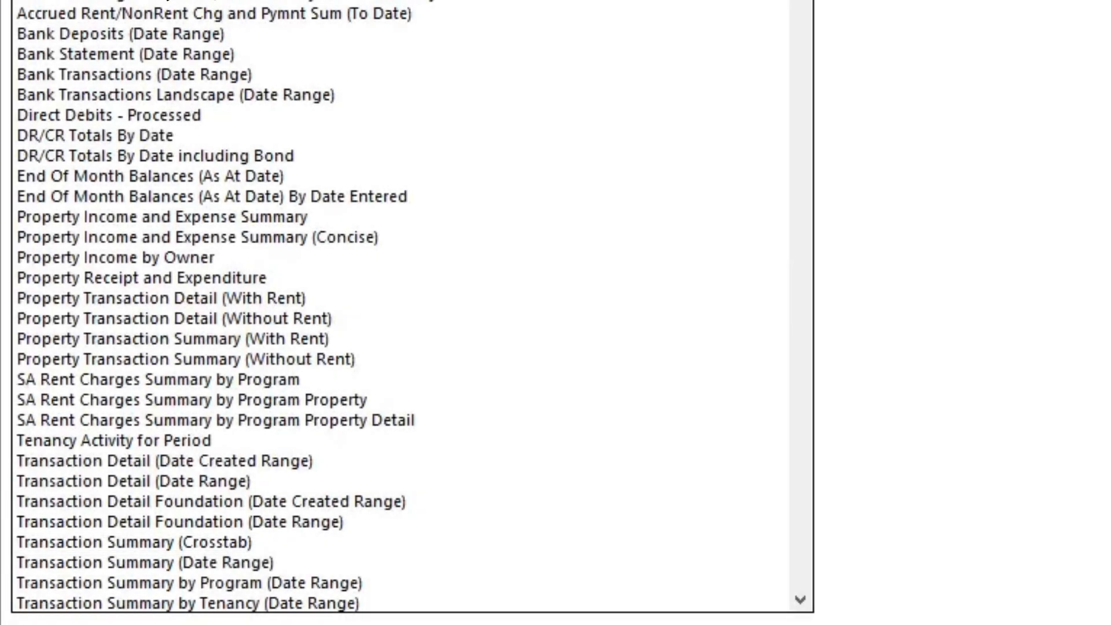
pyautogui.click(255, 541)
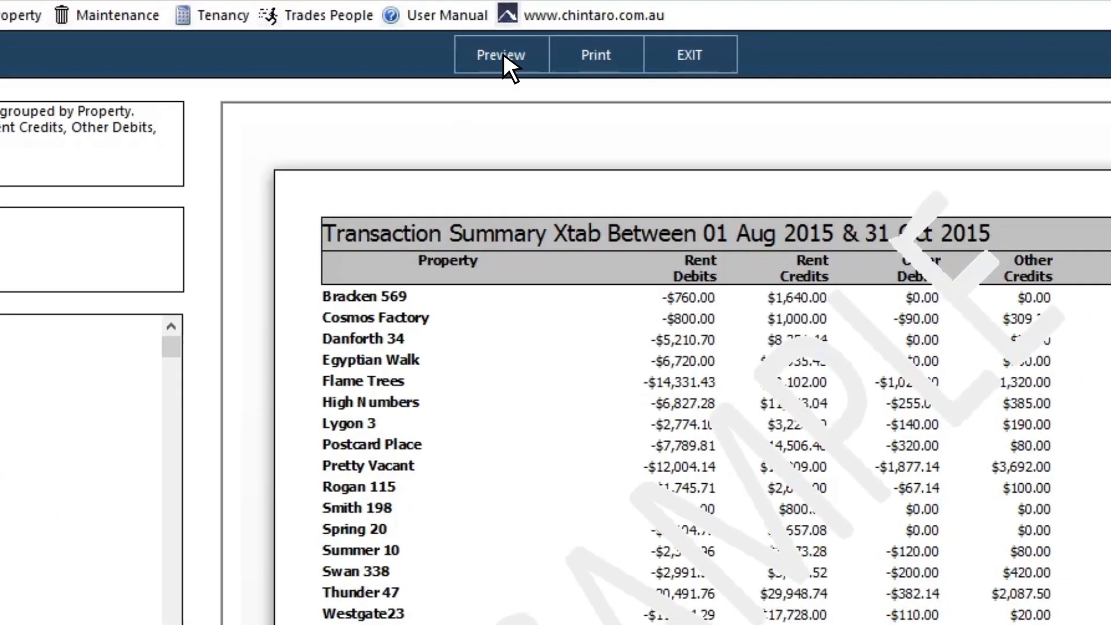
pyautogui.click(476, 47)
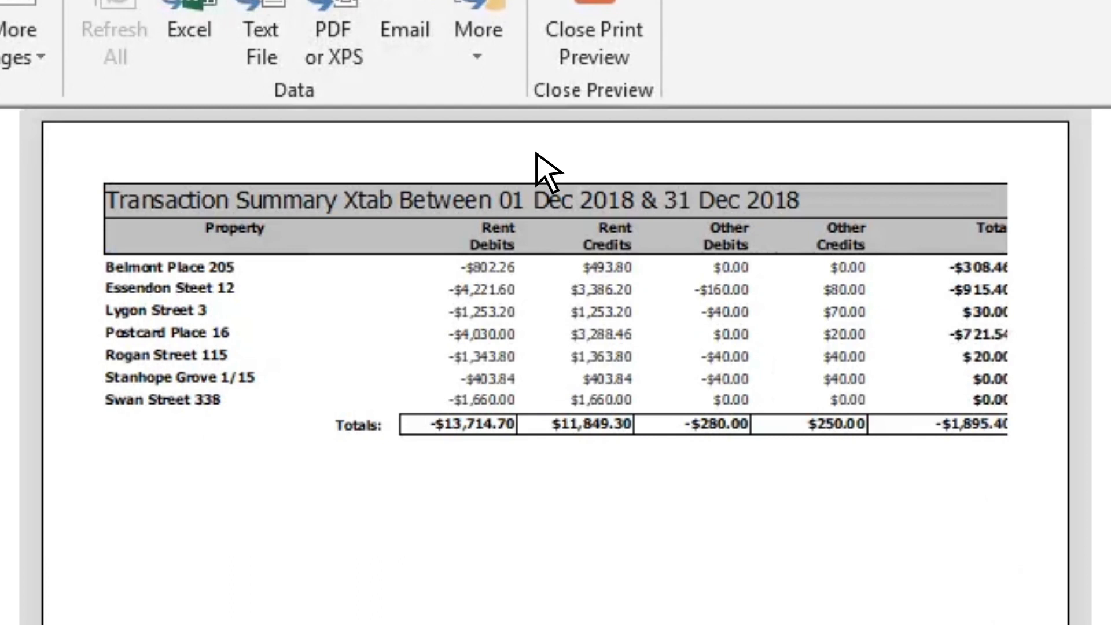
pyautogui.click(595, 26)
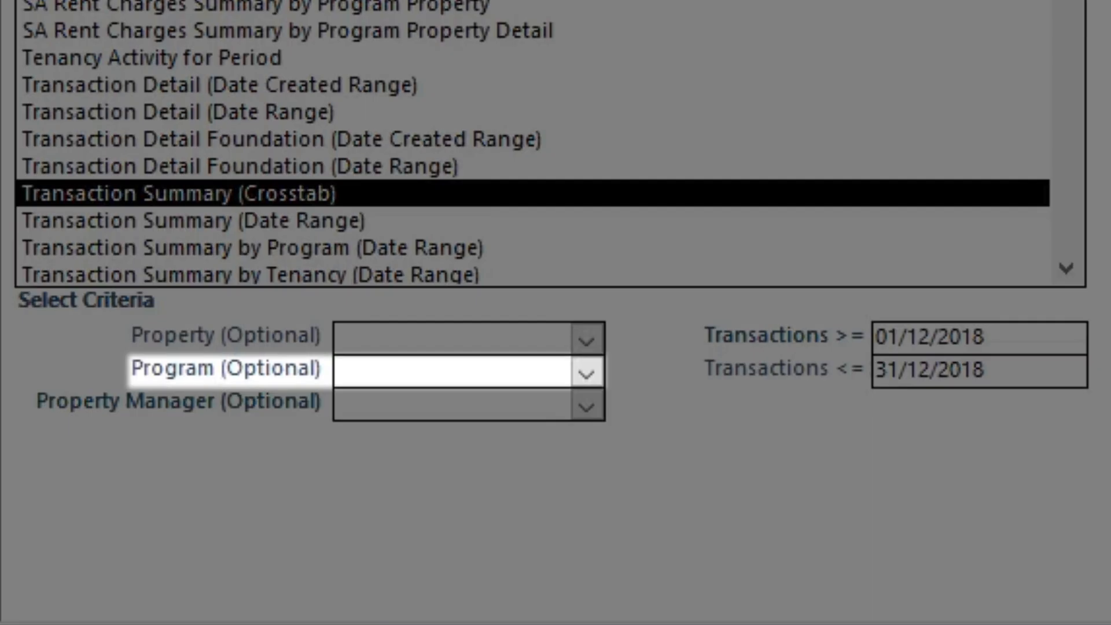
# - Limit the Transaction Summary (Crosstab) report to the Crisis Housing program, preview it, and close the preview
pyautogui.click(584, 372)
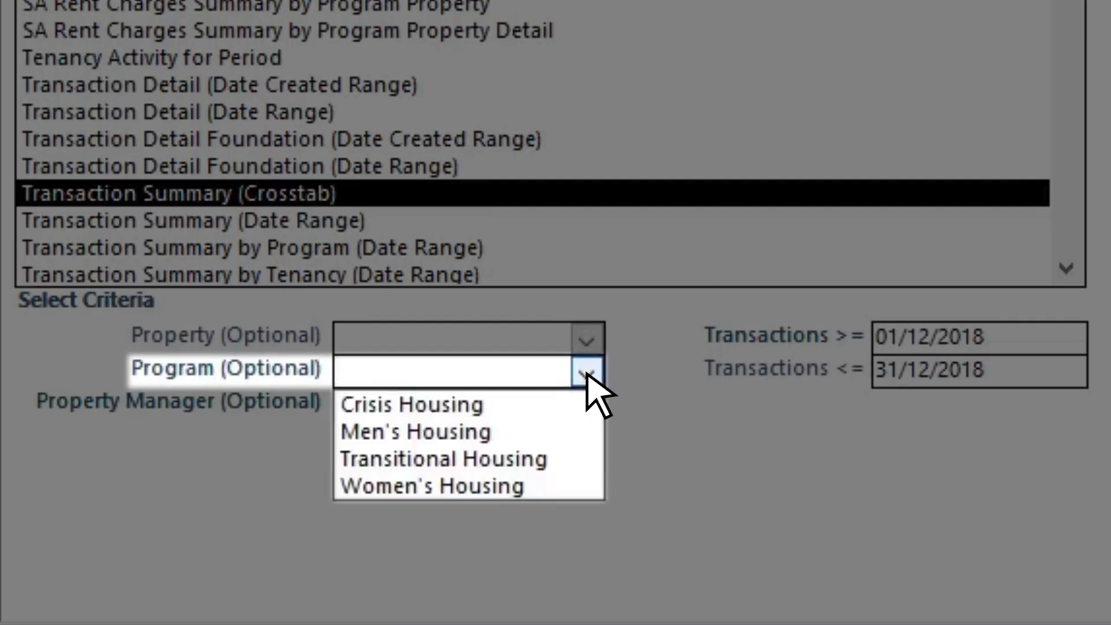
pyautogui.click(498, 405)
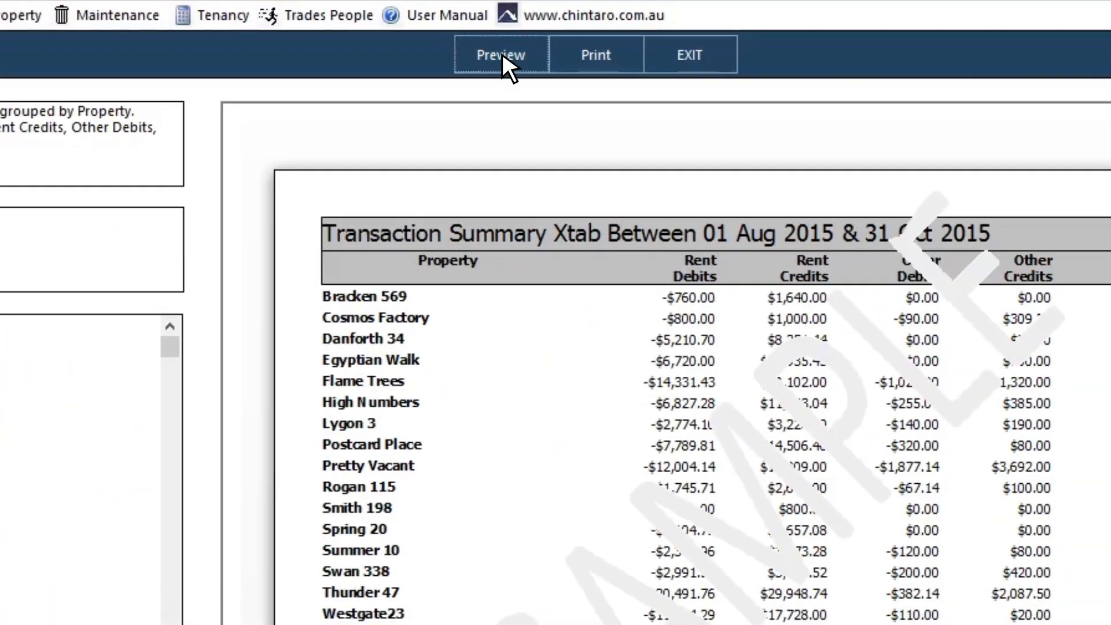
pyautogui.click(501, 53)
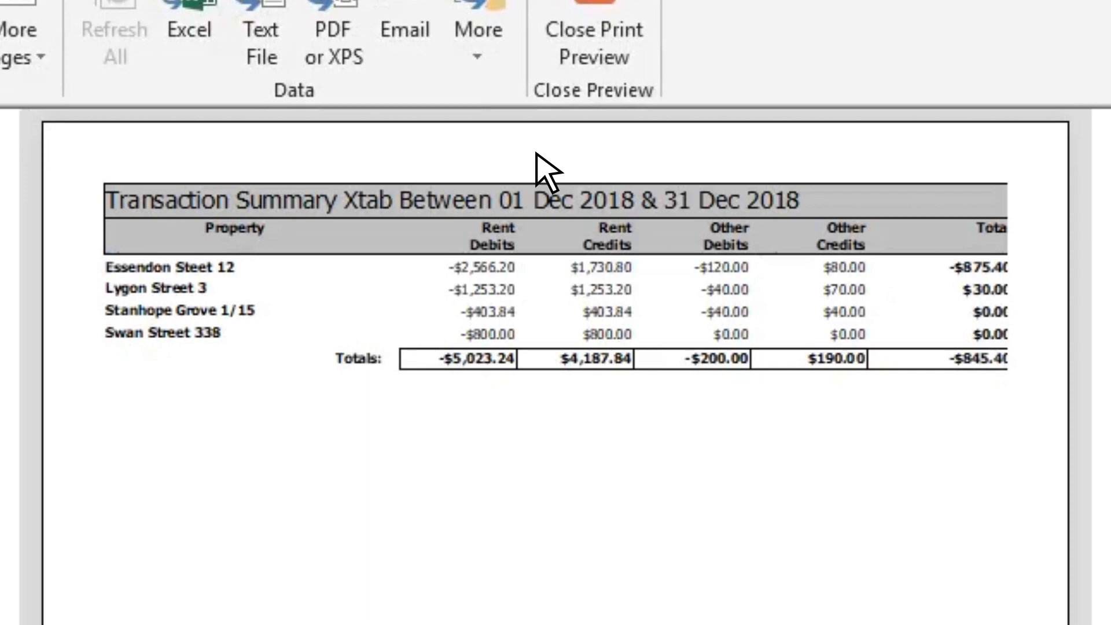
pyautogui.click(595, 11)
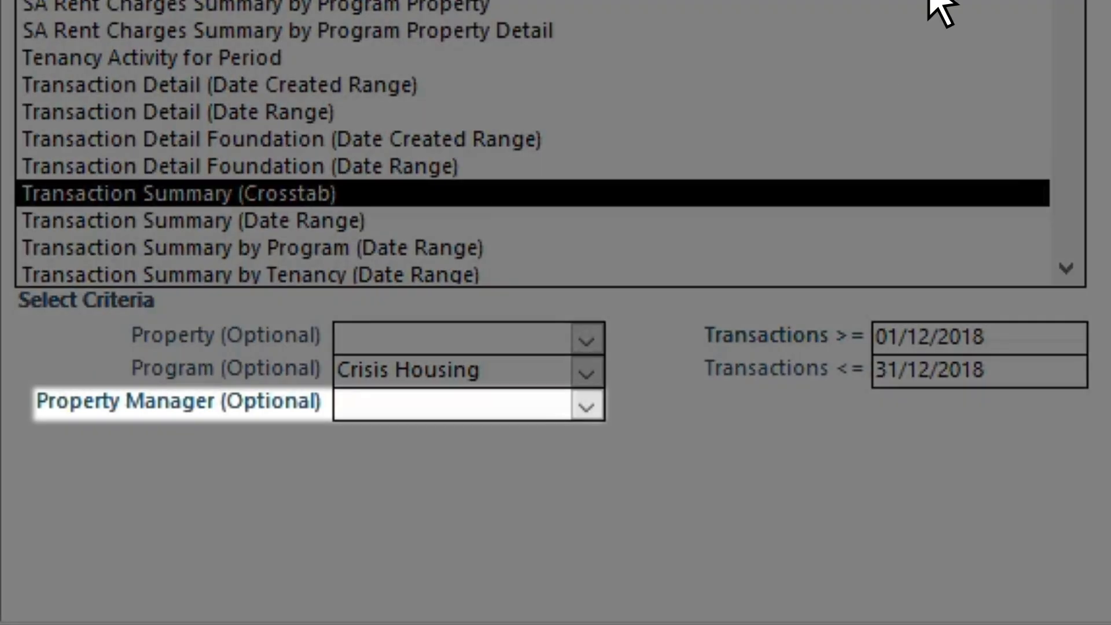
# - Add a property manager filter to the Crisis Housing transaction summary, preview the report, and close the preview
pyautogui.click(587, 405)
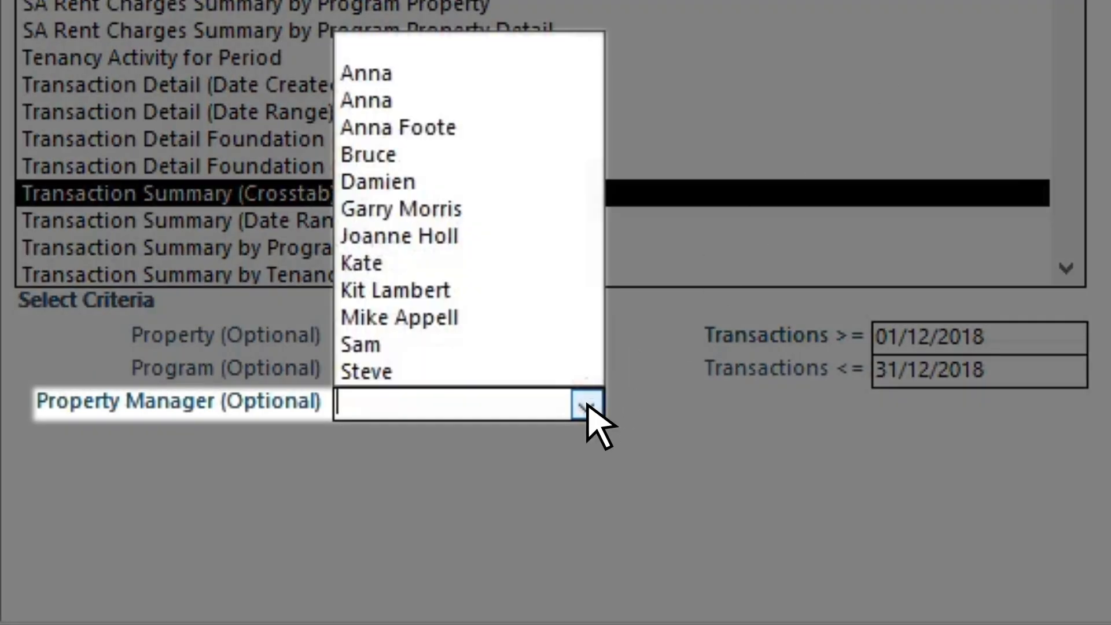
pyautogui.click(429, 183)
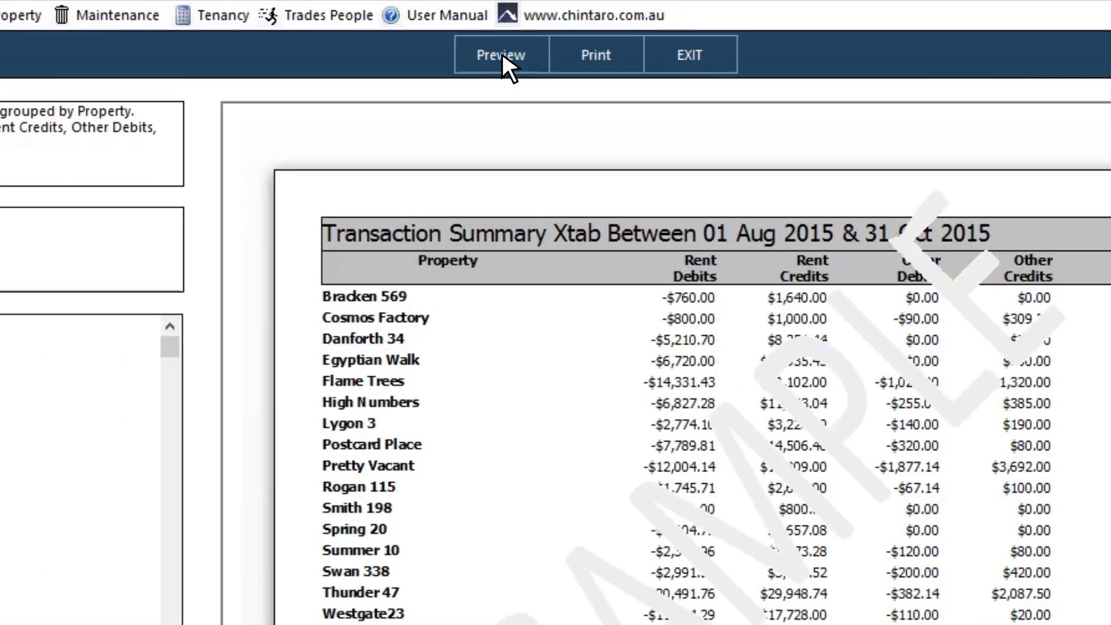
pyautogui.click(502, 51)
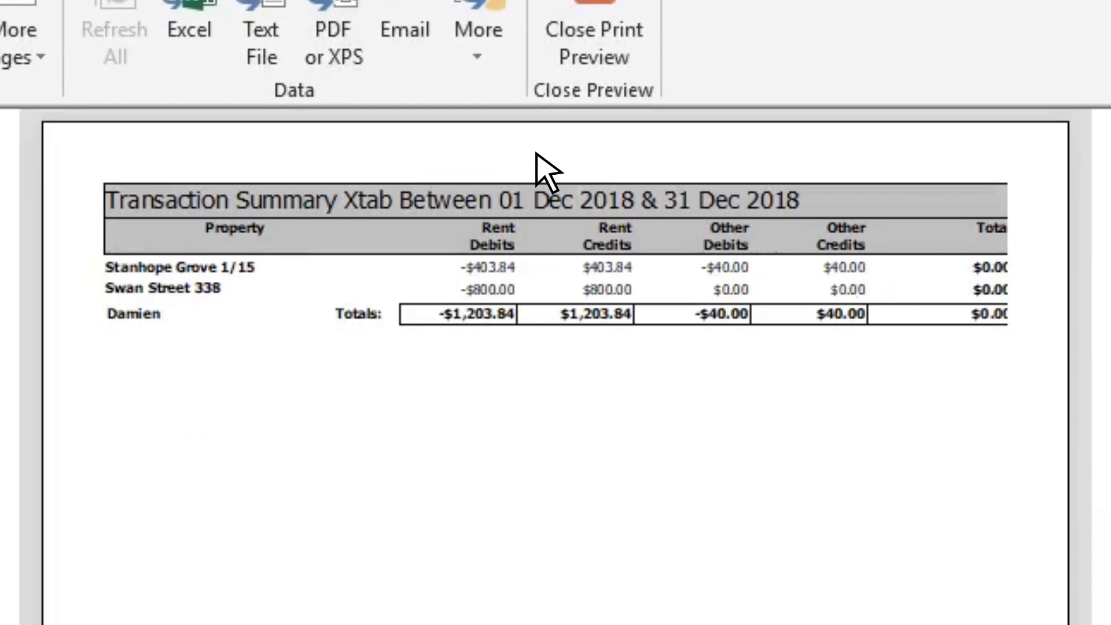
pyautogui.click(595, 13)
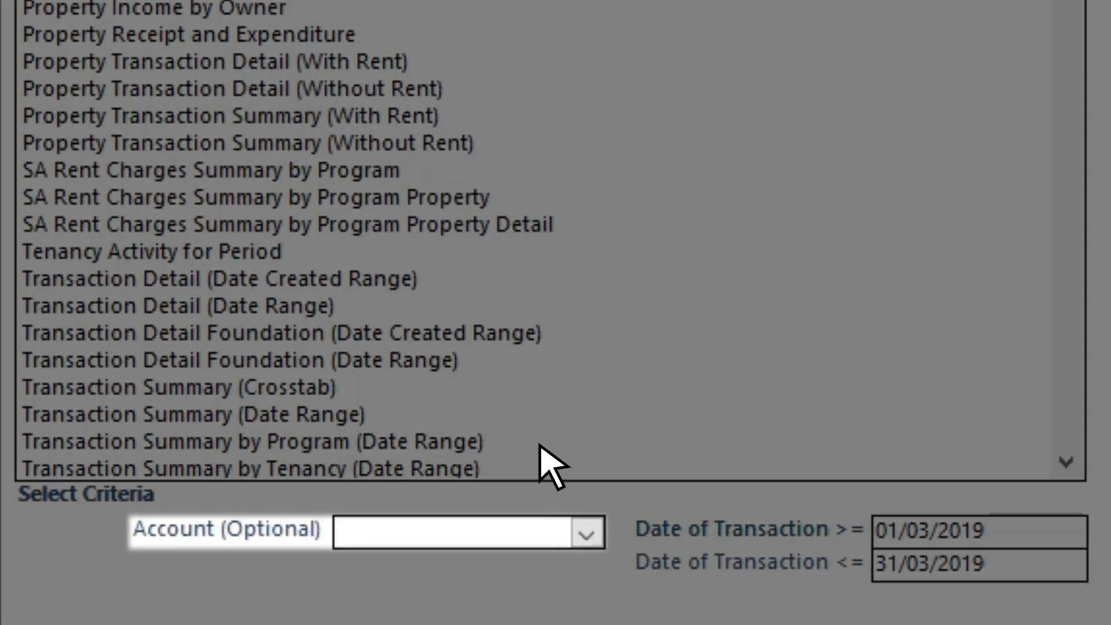
# - Examine the choices offered by the optional Account and Owner criteria of other Finance reports
pyautogui.click(587, 533)
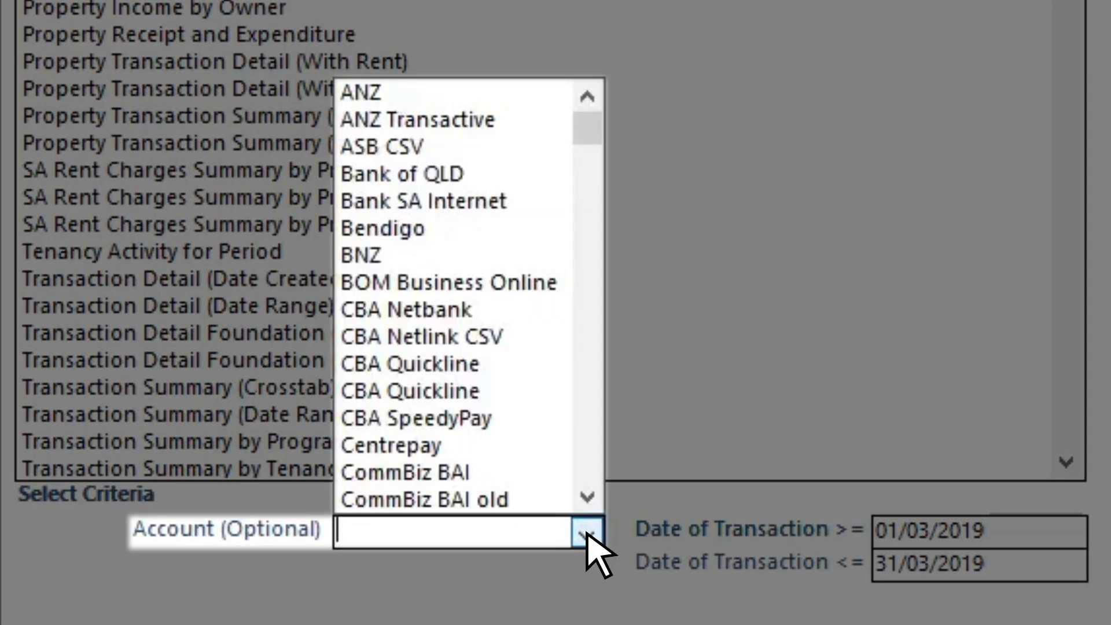
pyautogui.click(586, 532)
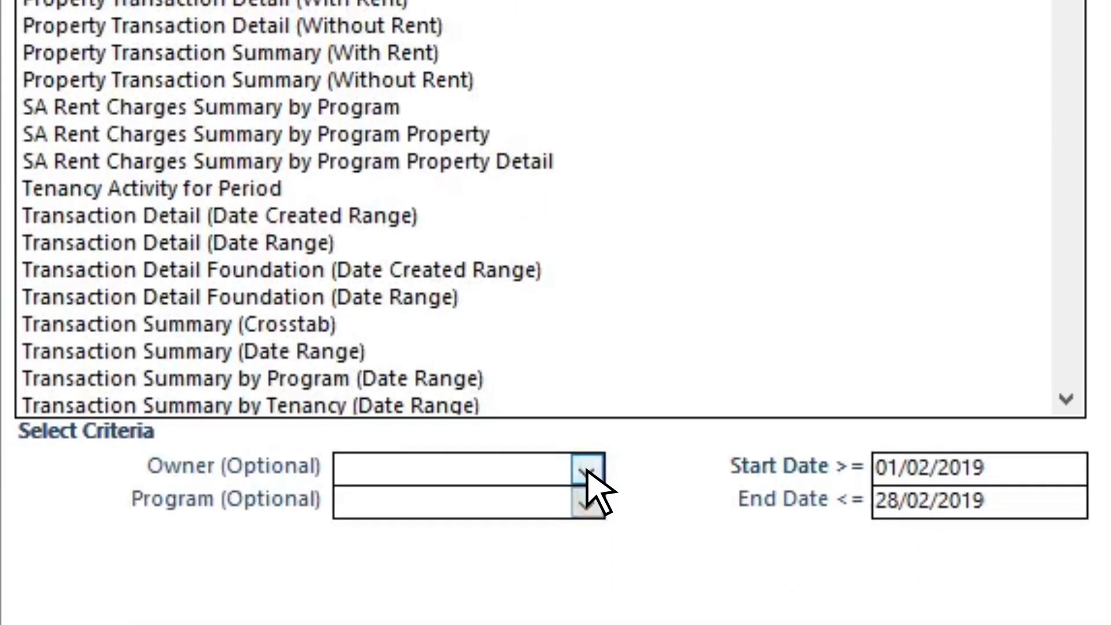
pyautogui.click(587, 471)
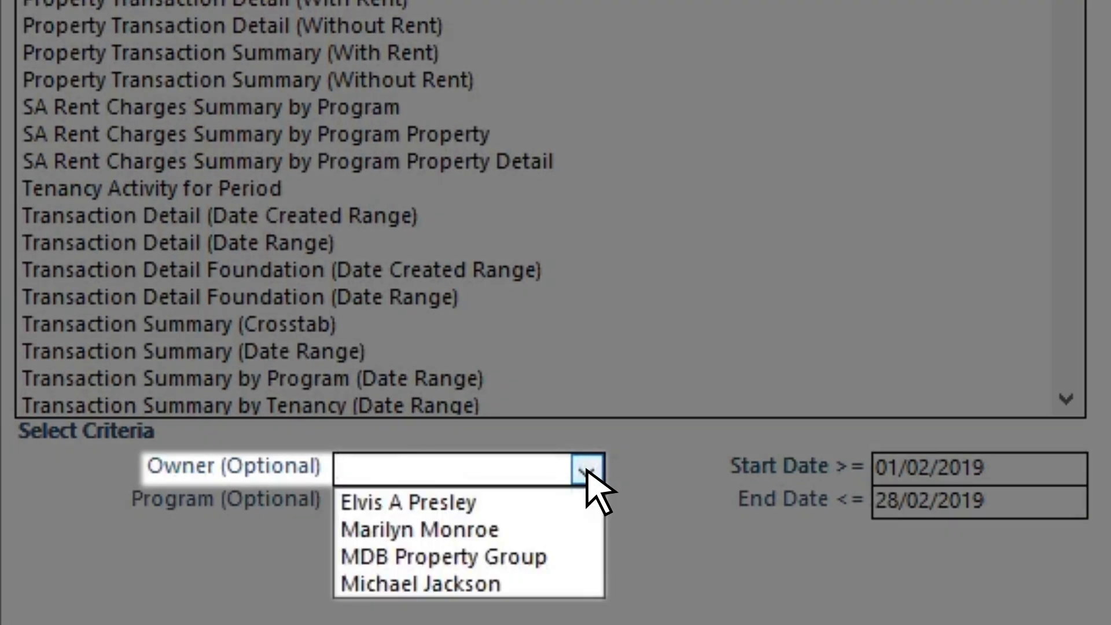
pyautogui.click(588, 471)
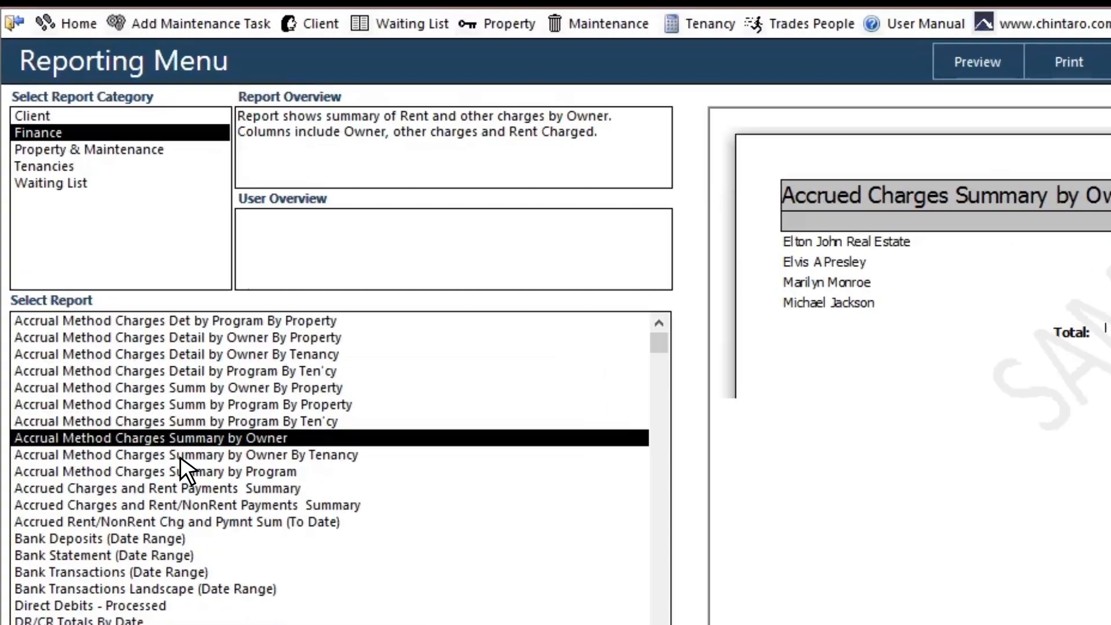
# - Leave the reporting menu and set Report Sample Preview to No in the system preferences
pyautogui.click(23, 28)
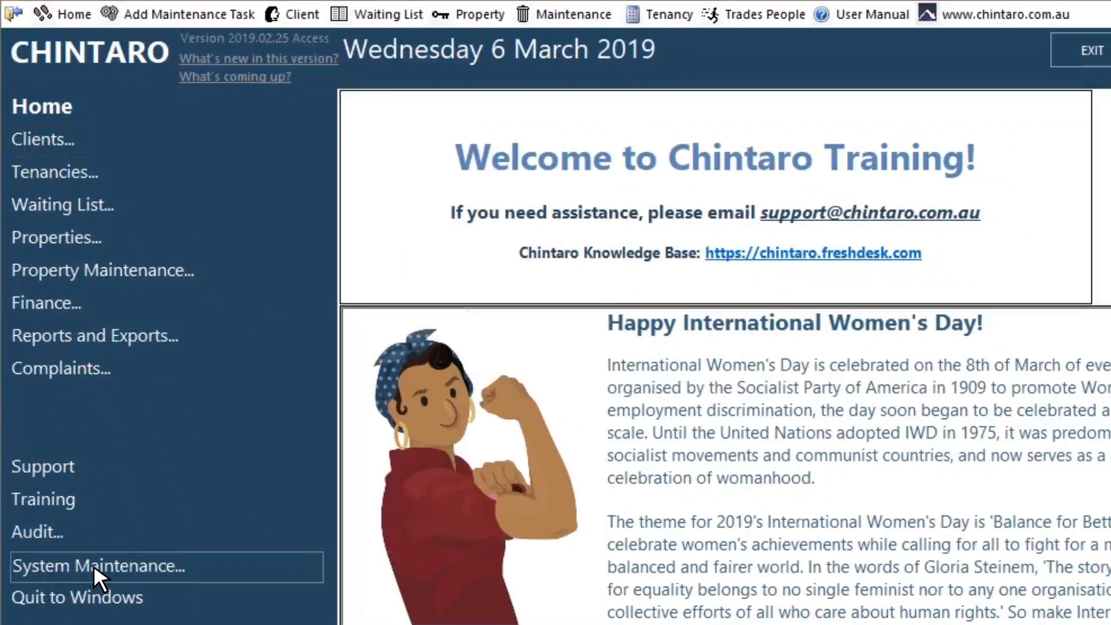
pyautogui.click(90, 564)
pyautogui.click(57, 206)
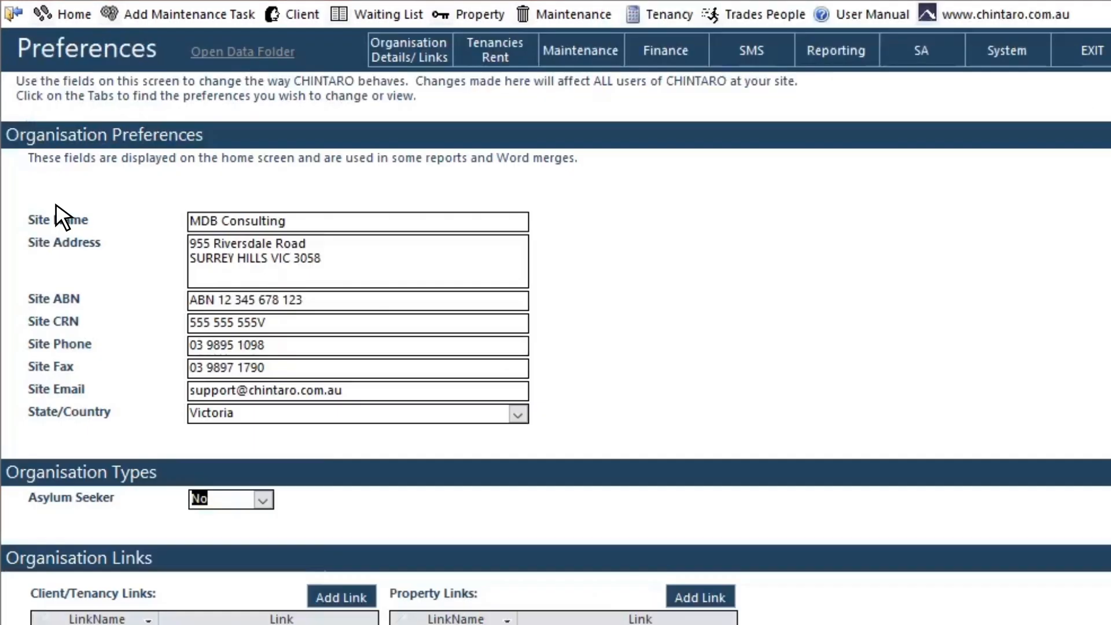
pyautogui.click(938, 47)
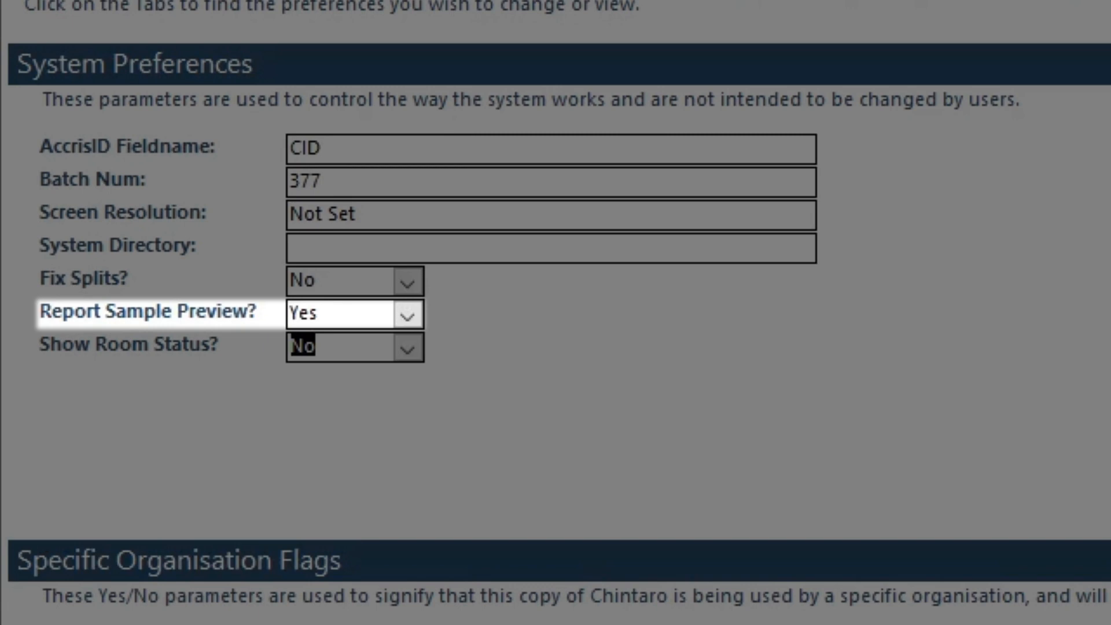
pyautogui.click(408, 316)
pyautogui.click(350, 369)
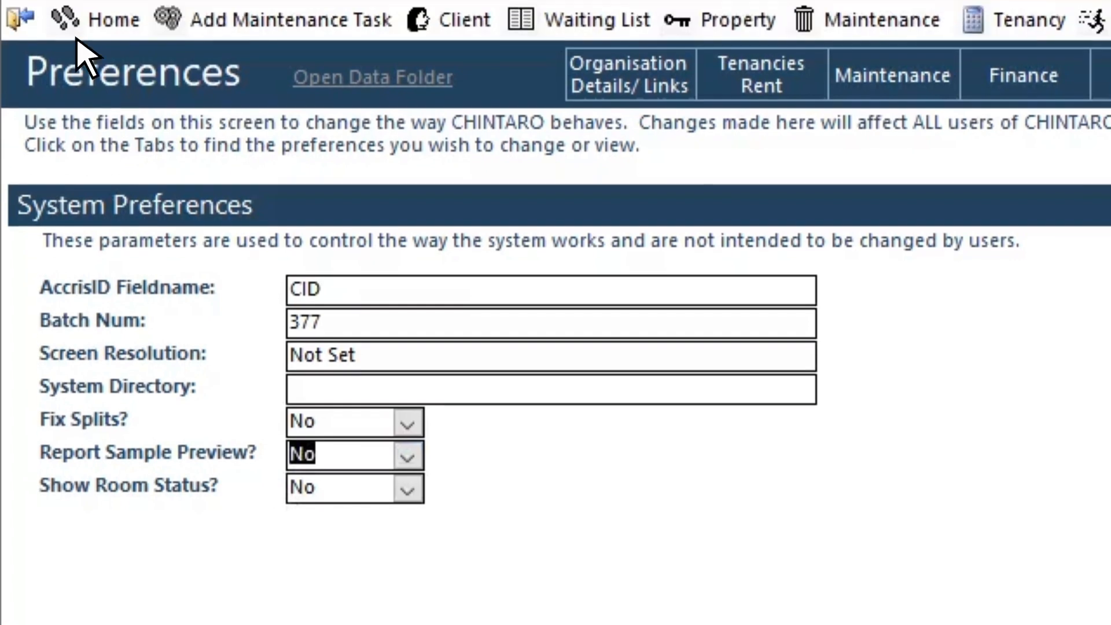
# - Return to the reporting menu, select the Client report All Clients Currently Housed to check its sample preview, and exit the menu
pyautogui.click(67, 23)
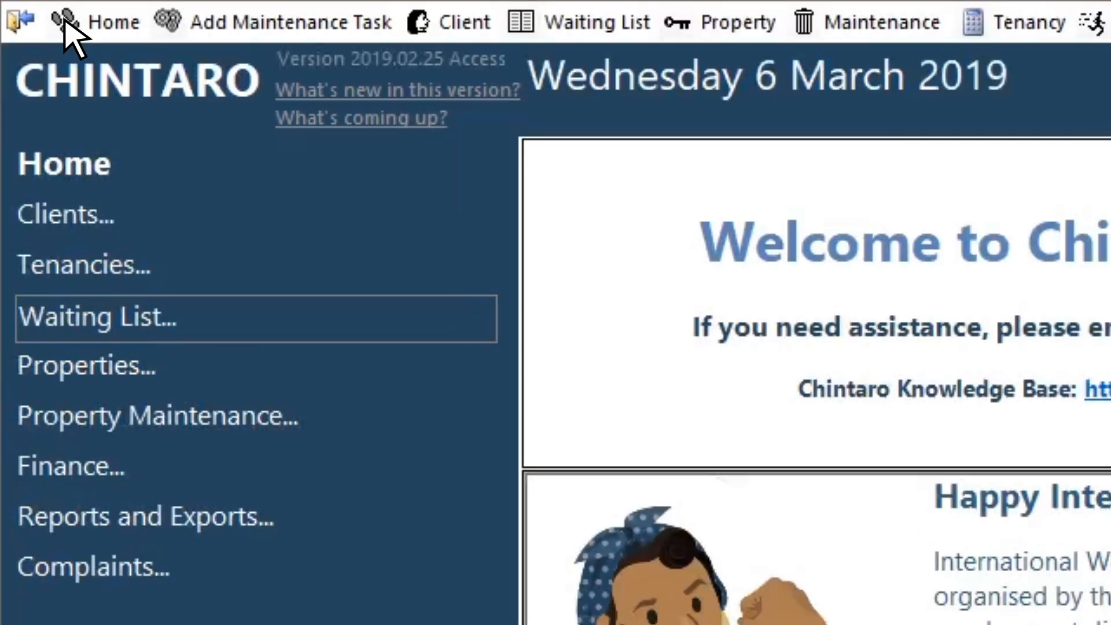
pyautogui.click(139, 521)
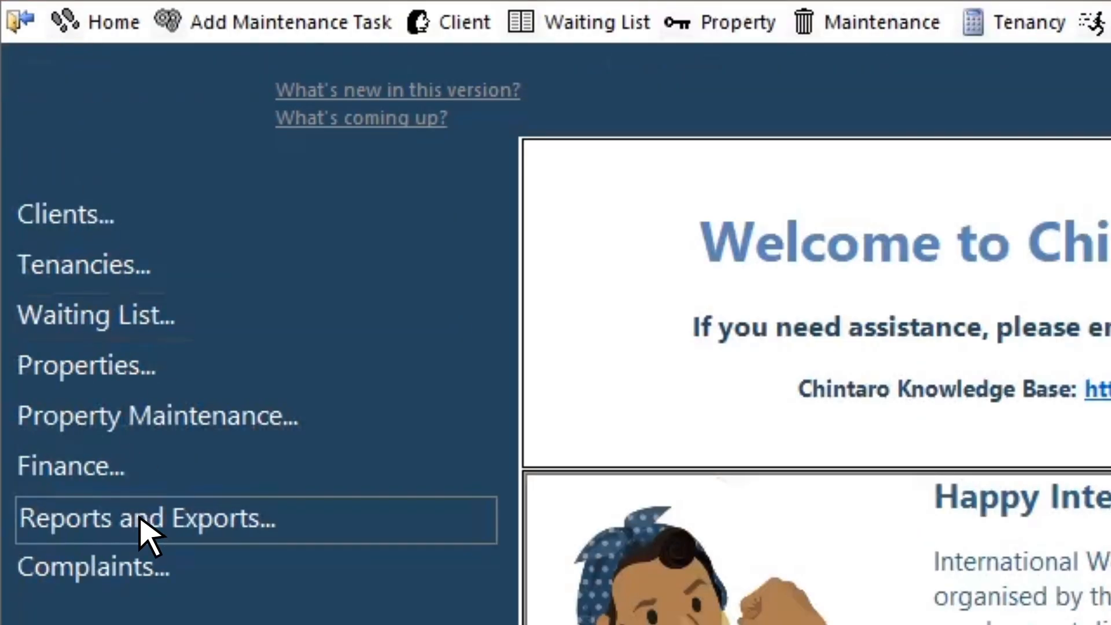
pyautogui.click(69, 220)
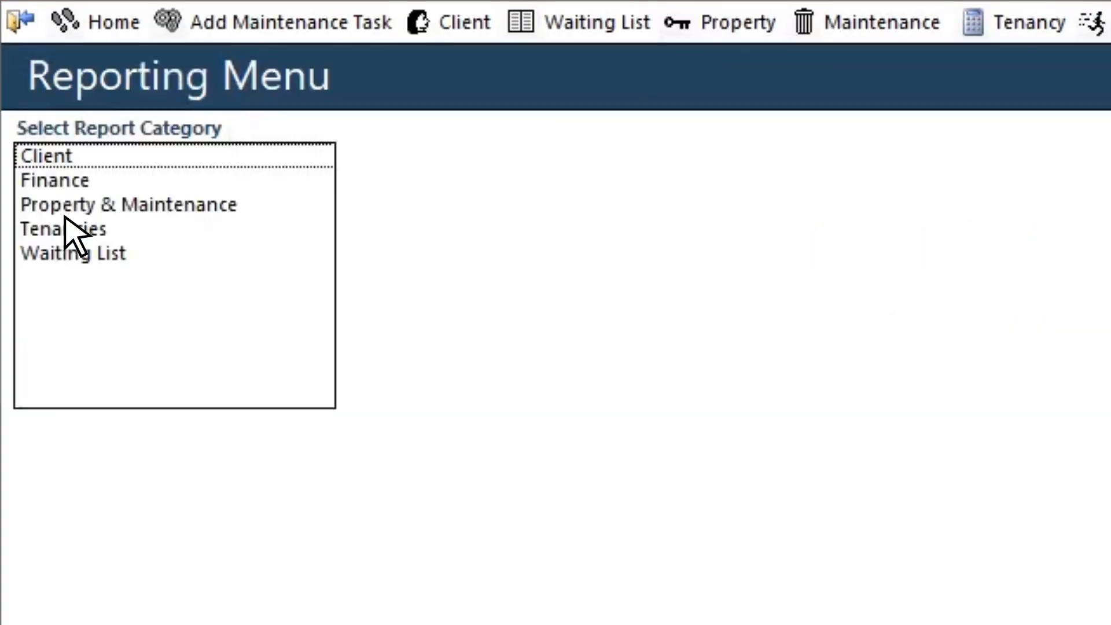
pyautogui.click(74, 158)
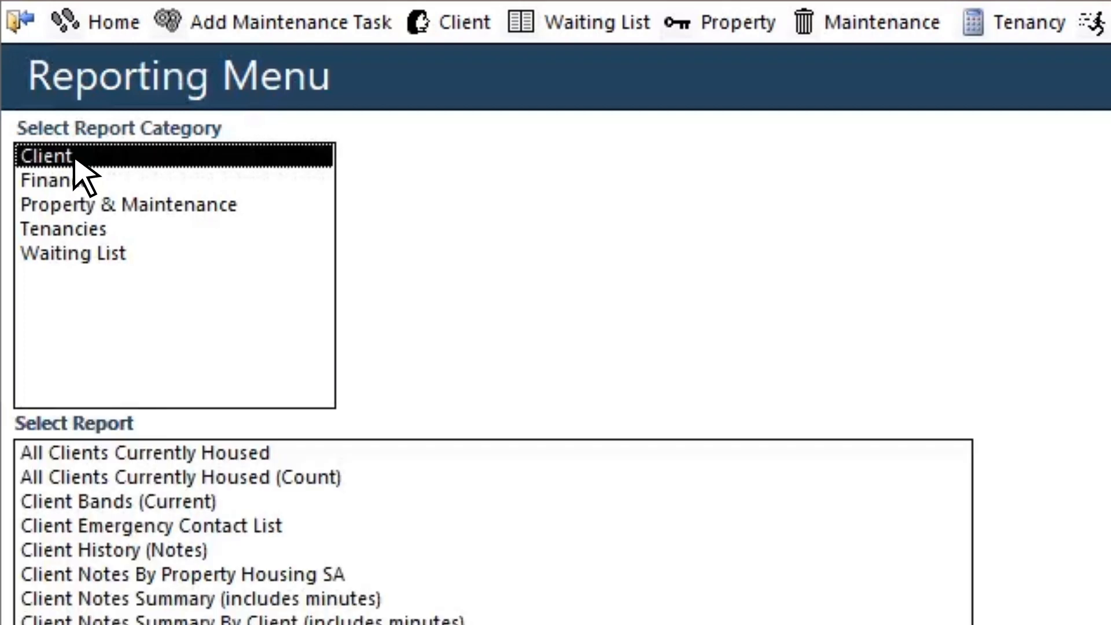
pyautogui.click(134, 454)
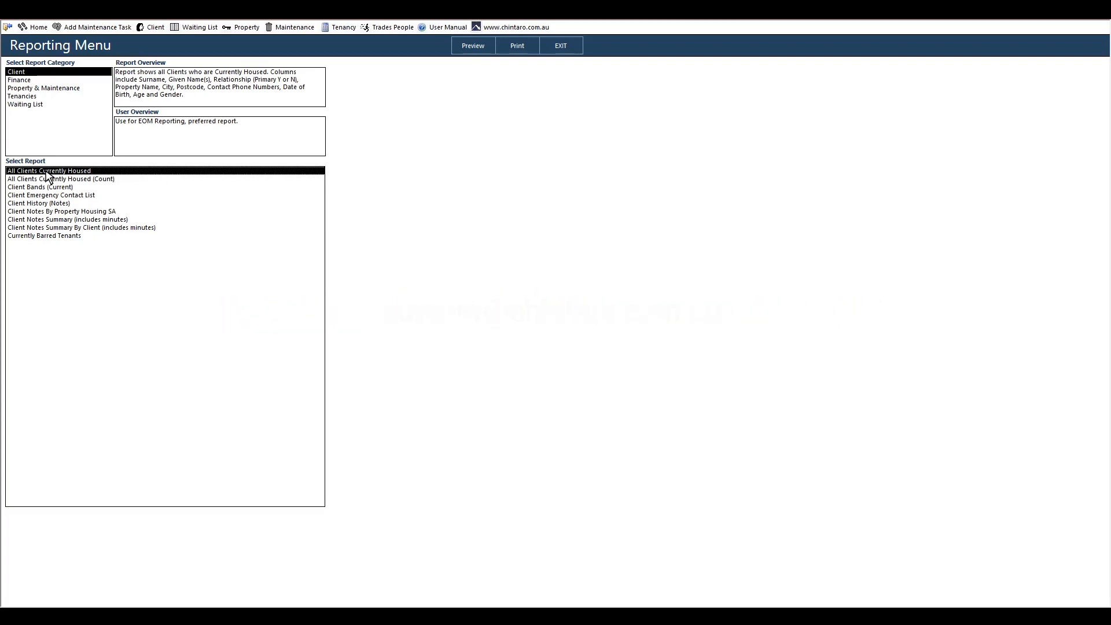
pyautogui.click(8, 27)
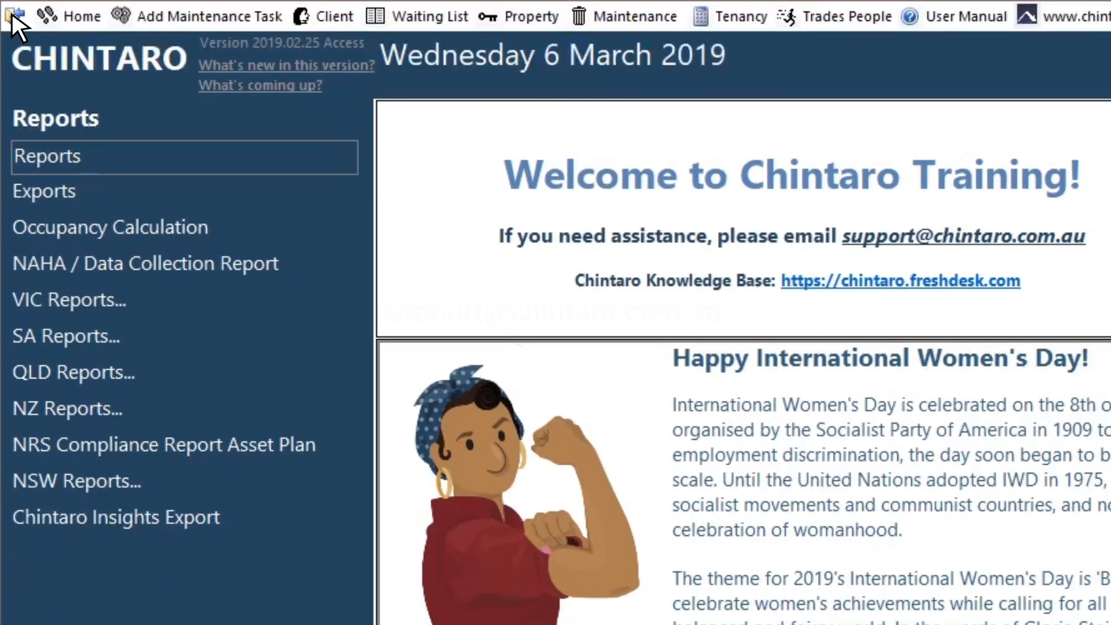